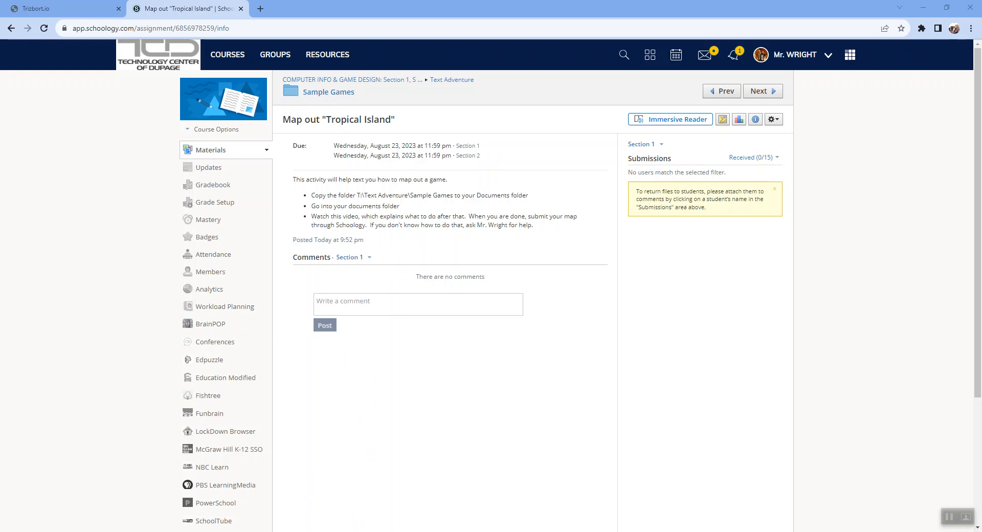
- Switch to File Explorer and look at the drives under This PC, then return to the Schoology assignment
{"action": "mouse_move", "coordinate": [235, 531]}
{"action": "left_click", "coordinate": [240, 494]}
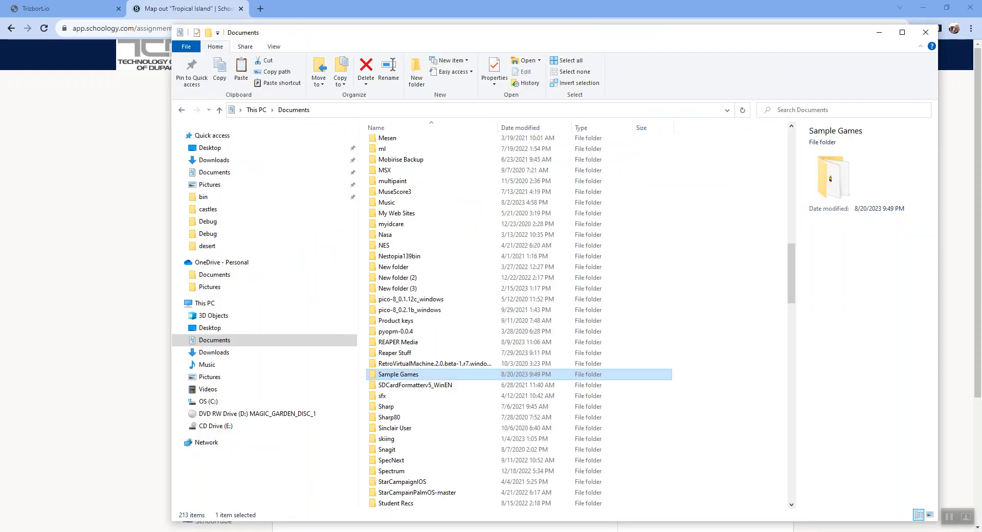
{"action": "left_click", "coordinate": [253, 304]}
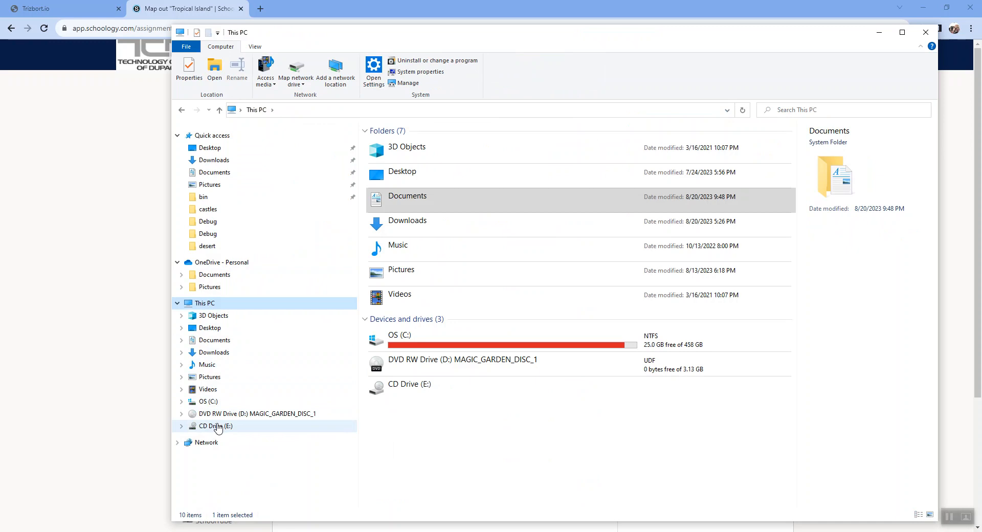
{"action": "left_click", "coordinate": [113, 273]}
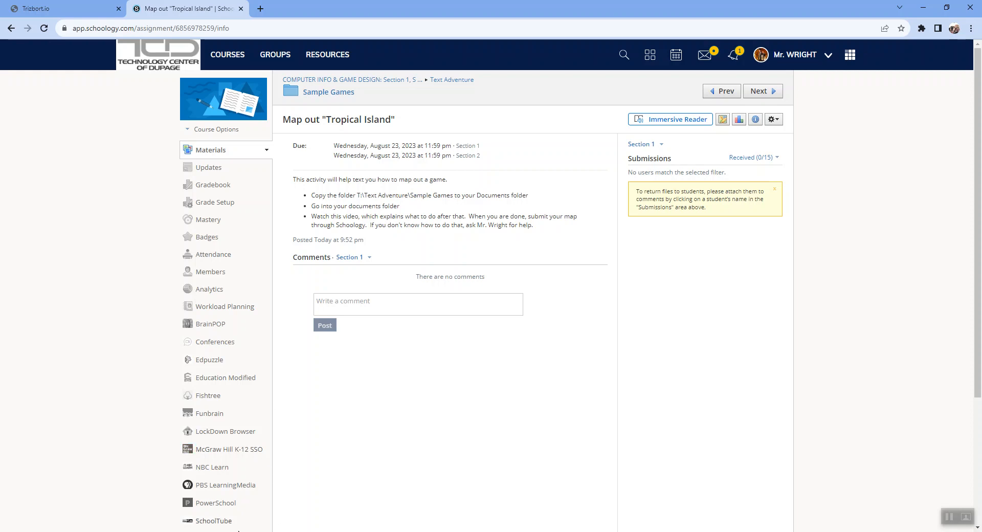
- Switch to File Explorer, open the Sample Games folder in Documents and launch AppleWin
{"action": "left_click", "coordinate": [269, 531]}
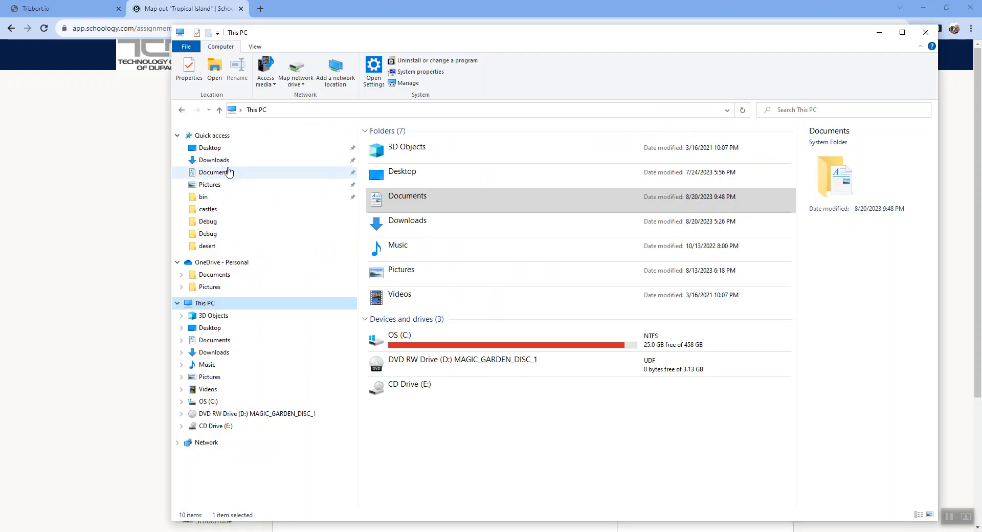
{"action": "left_click", "coordinate": [257, 174]}
{"action": "scroll", "coordinate": [522, 333], "scroll_direction": "down", "scroll_amount": 20}
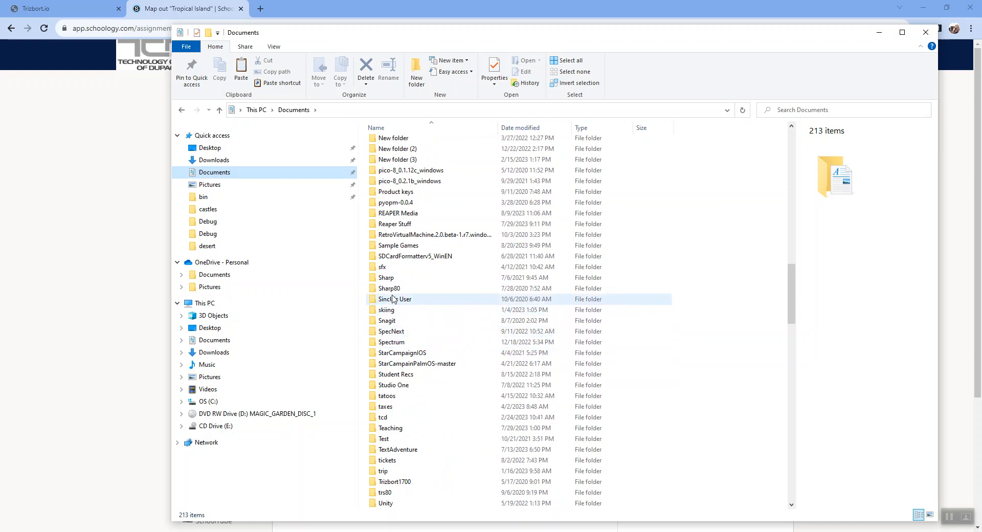
{"action": "double_click", "coordinate": [389, 246]}
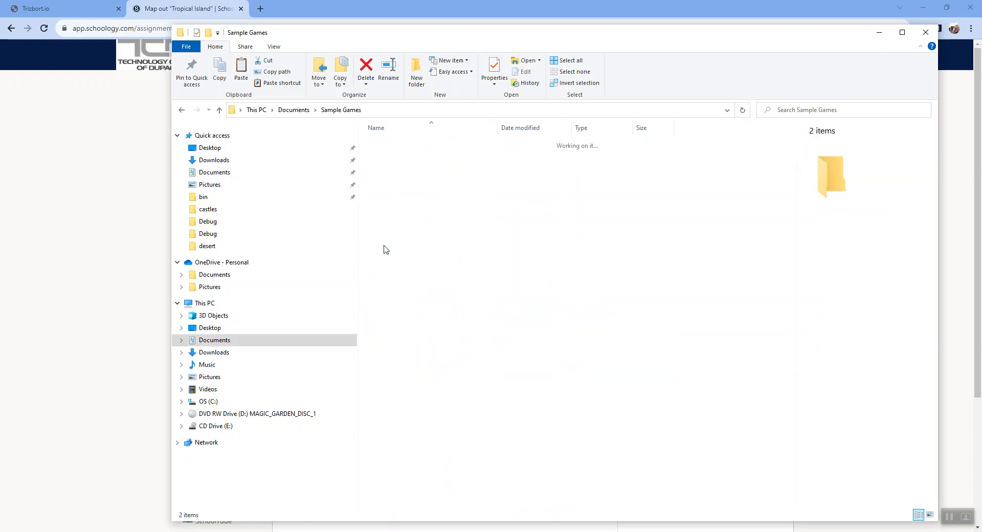
{"action": "left_click", "coordinate": [392, 145]}
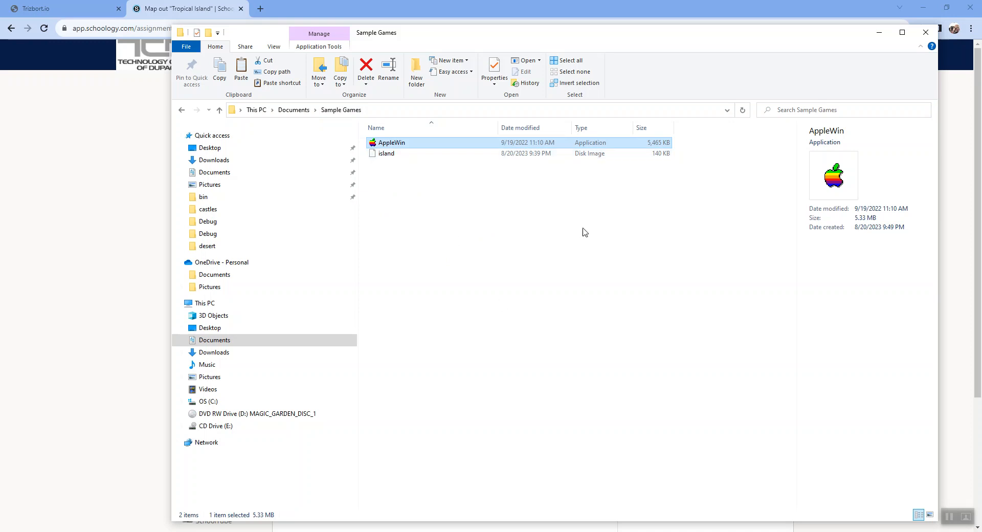
{"action": "double_click", "coordinate": [394, 145]}
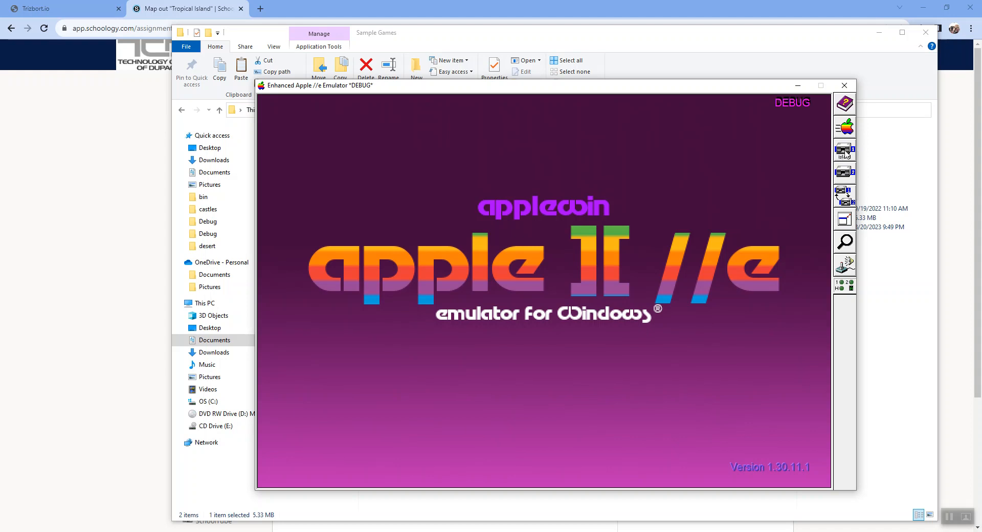
- Load the island disk image from Documents\Sample Games into drive 1 and start the game past its intro screen
{"action": "left_click", "coordinate": [845, 152]}
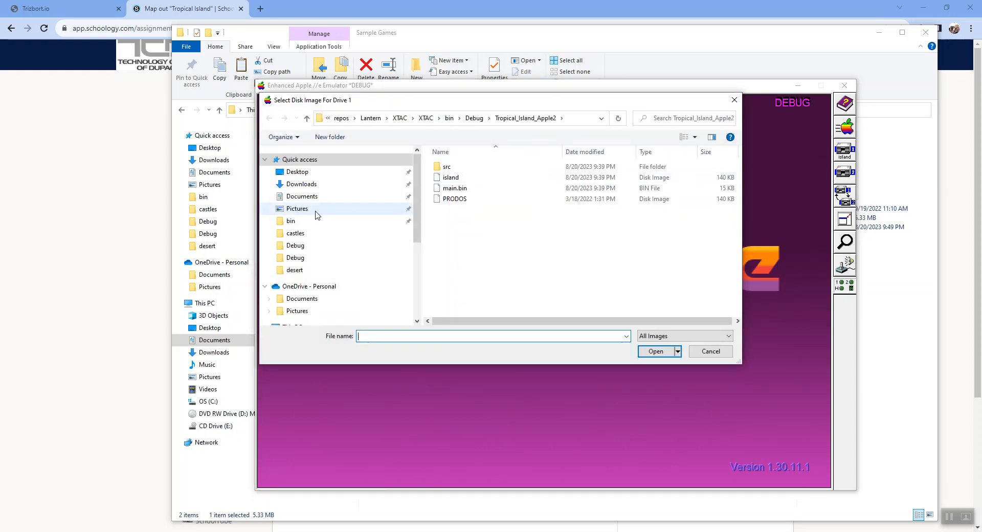
{"action": "left_click", "coordinate": [308, 197]}
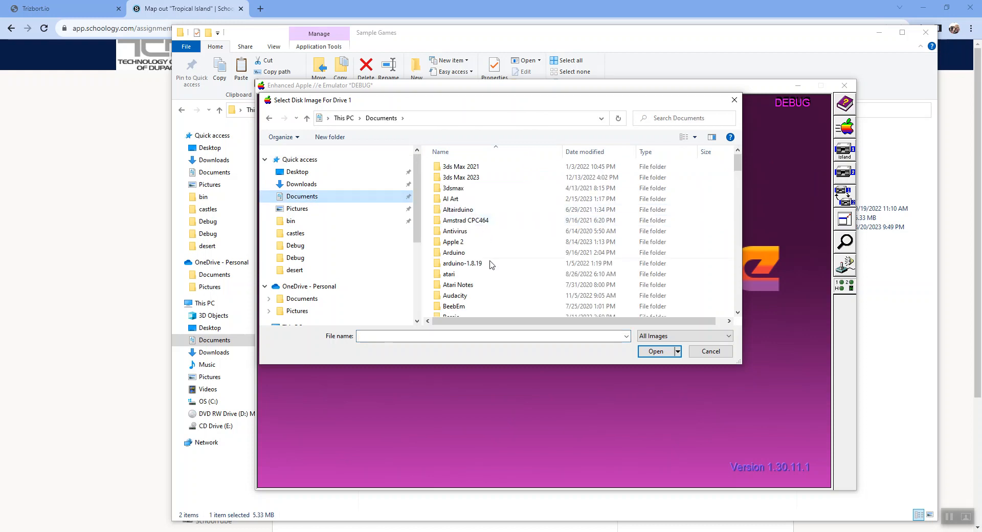
{"action": "scroll", "coordinate": [489, 264], "scroll_direction": "down", "scroll_amount": 20}
{"action": "scroll", "coordinate": [493, 275], "scroll_direction": "down", "scroll_amount": 5}
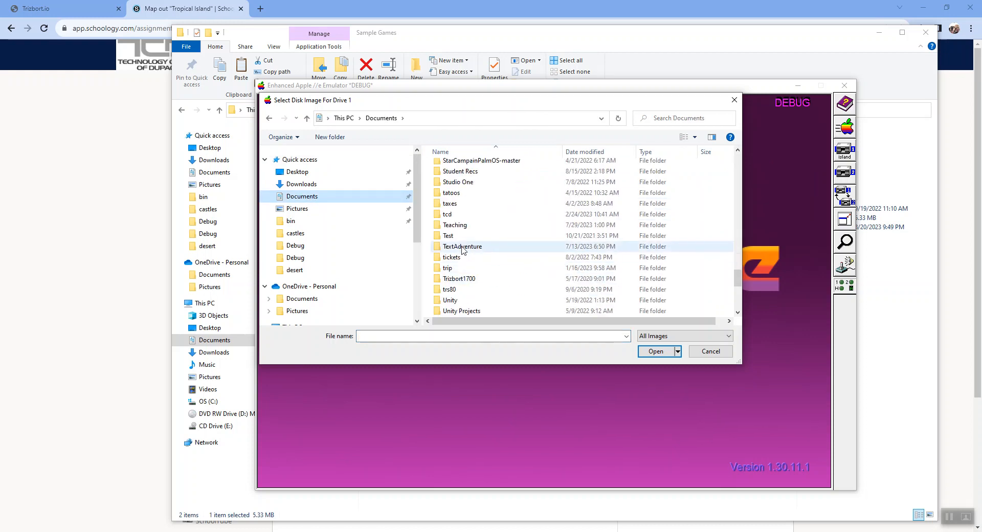
{"action": "scroll", "coordinate": [453, 192], "scroll_direction": "up", "scroll_amount": 2}
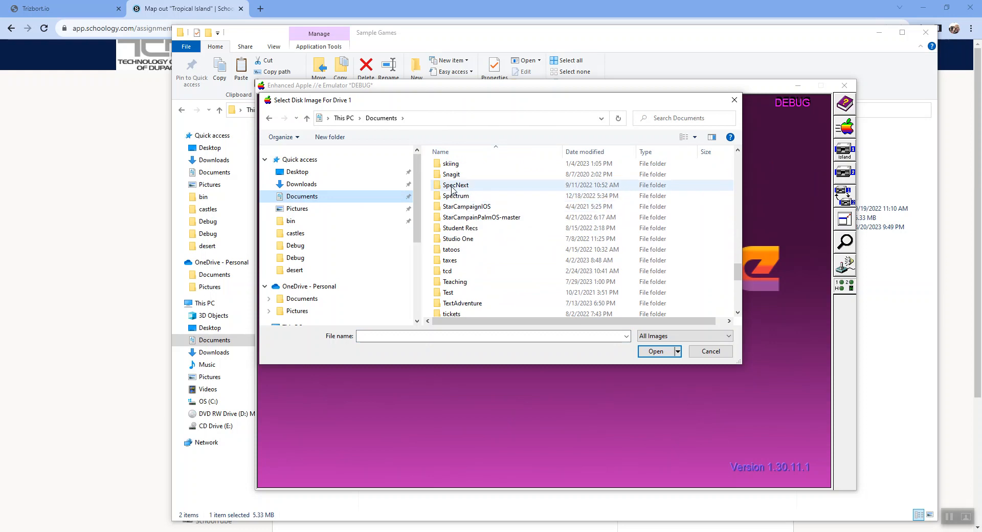
{"action": "scroll", "coordinate": [454, 189], "scroll_direction": "up", "scroll_amount": 2}
{"action": "double_click", "coordinate": [455, 165]}
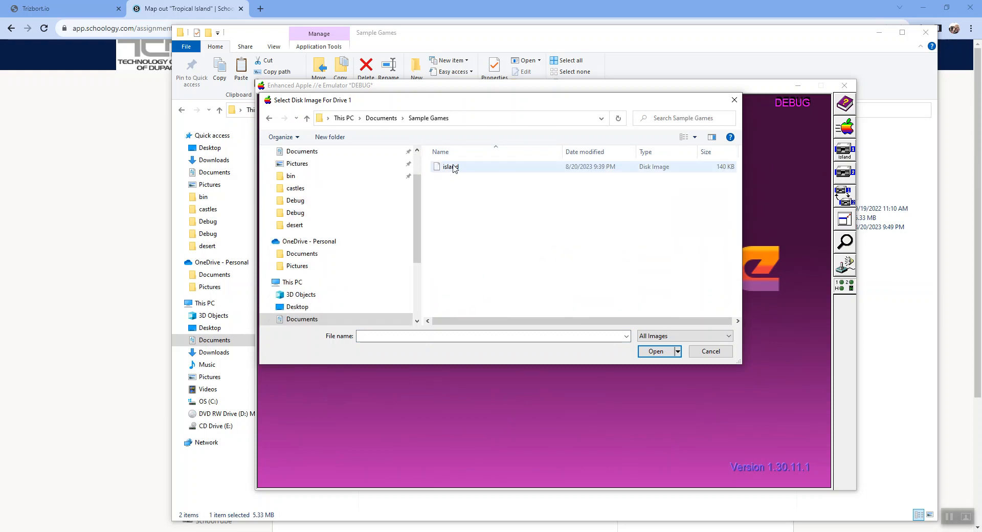
{"action": "left_click", "coordinate": [471, 169]}
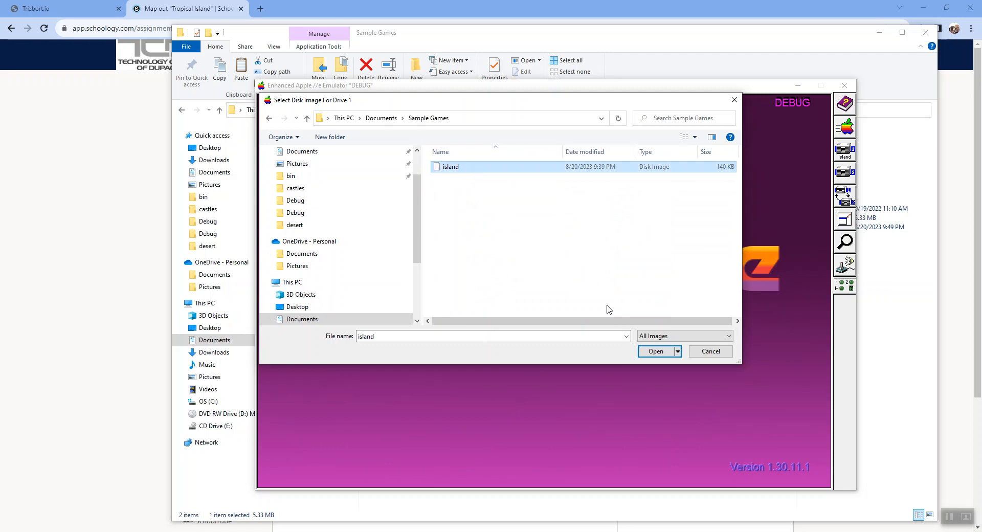
{"action": "left_click", "coordinate": [657, 352]}
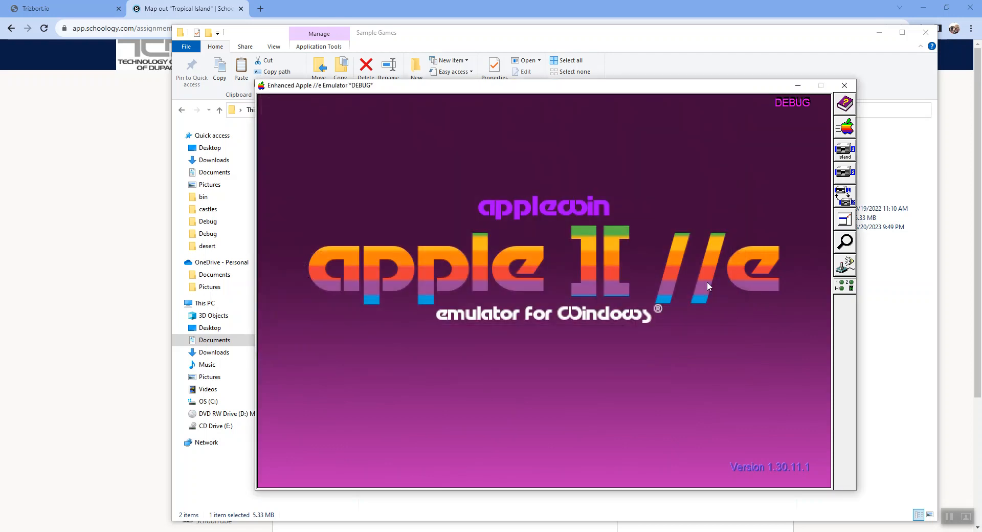
{"action": "left_click", "coordinate": [846, 132]}
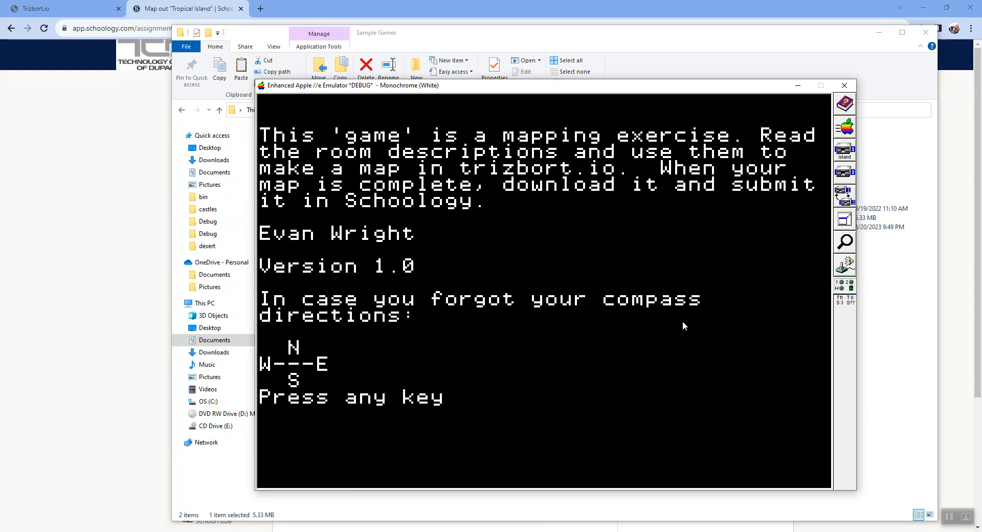
{"action": "key", "text": "Return"}
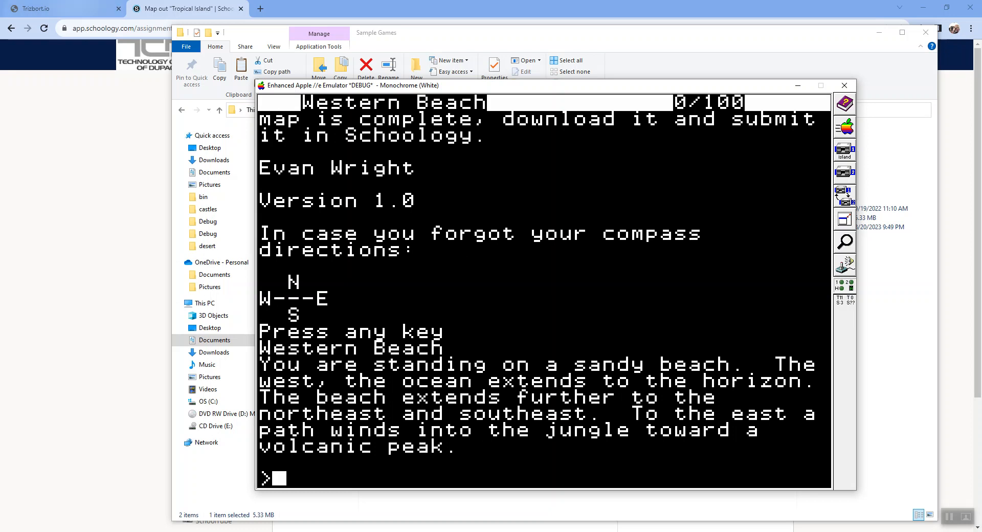
- Switch to the browser's Trizbort.io tab, go to the trizbort.io home page and start the map editor from there
{"action": "left_click", "coordinate": [59, 9]}
{"action": "left_click", "coordinate": [122, 29]}
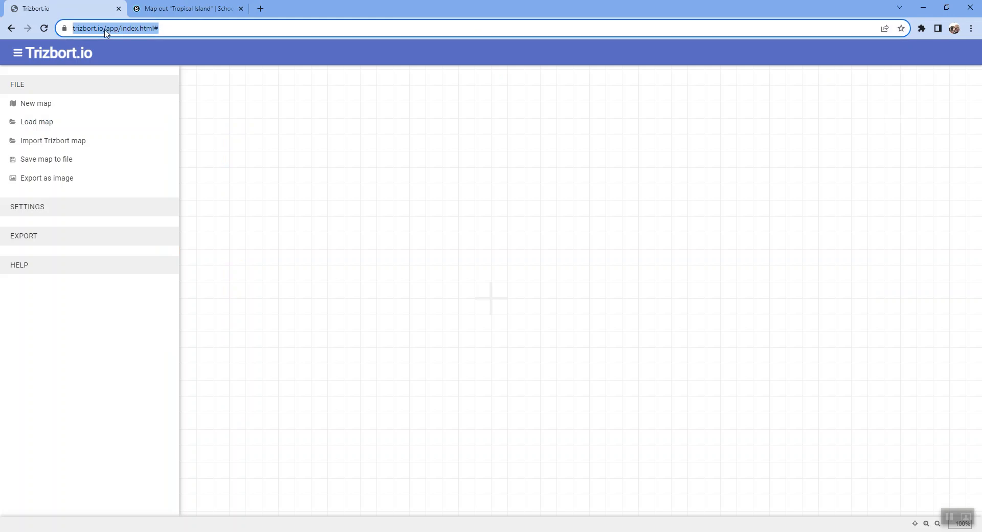
{"action": "left_click", "coordinate": [109, 28]}
{"action": "left_click_drag", "start_coordinate": [127, 28], "coordinate": [293, 28]}
{"action": "key", "text": "BackSpace"}
{"action": "key", "text": "Return"}
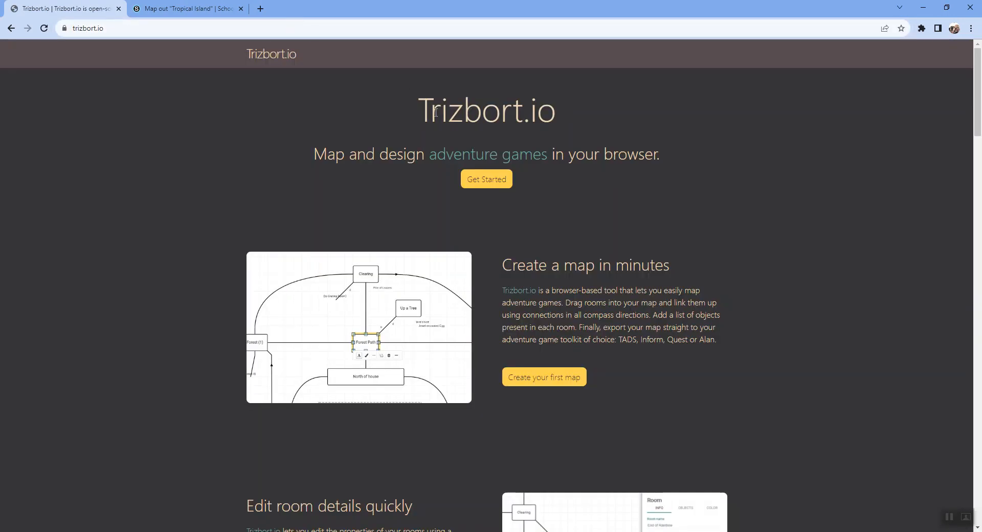
{"action": "left_click", "coordinate": [503, 185]}
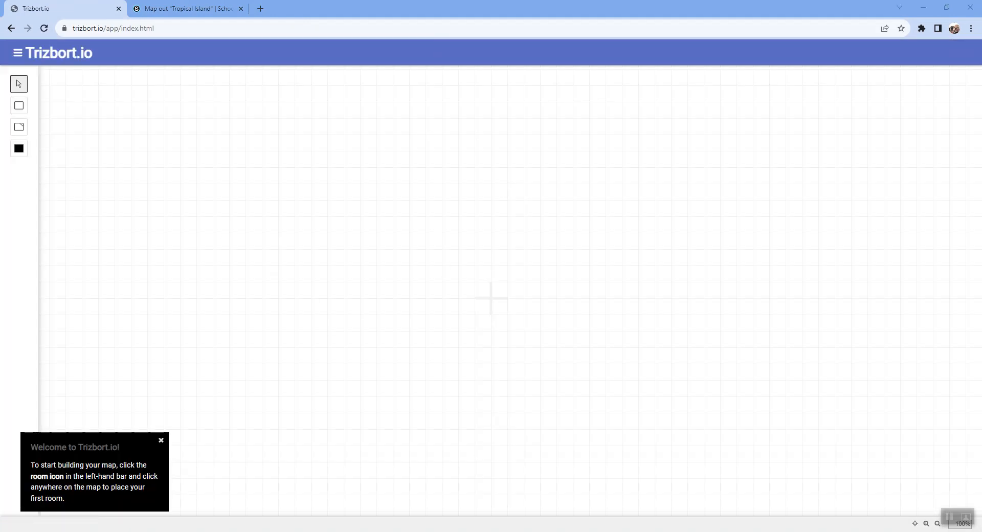
- Bring the Apple //e emulator in front of the browser and position its window fully on screen beside the map's free left area
{"action": "key", "text": "alt+Tab"}
{"action": "left_click_drag", "start_coordinate": [379, 83], "coordinate": [665, 63]}
{"action": "left_click", "coordinate": [757, 52]}
{"action": "left_click", "coordinate": [447, 530]}
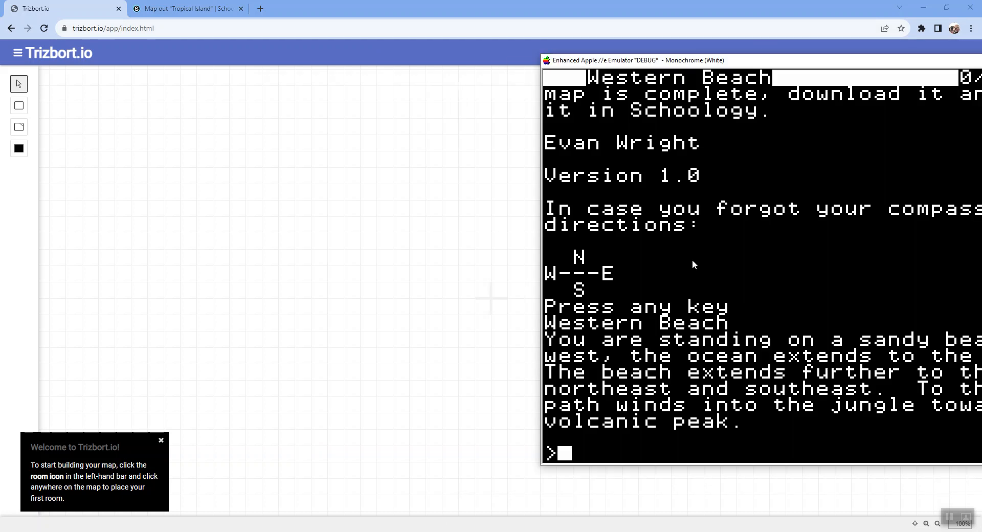
{"action": "left_click_drag", "start_coordinate": [708, 60], "coordinate": [595, 55]}
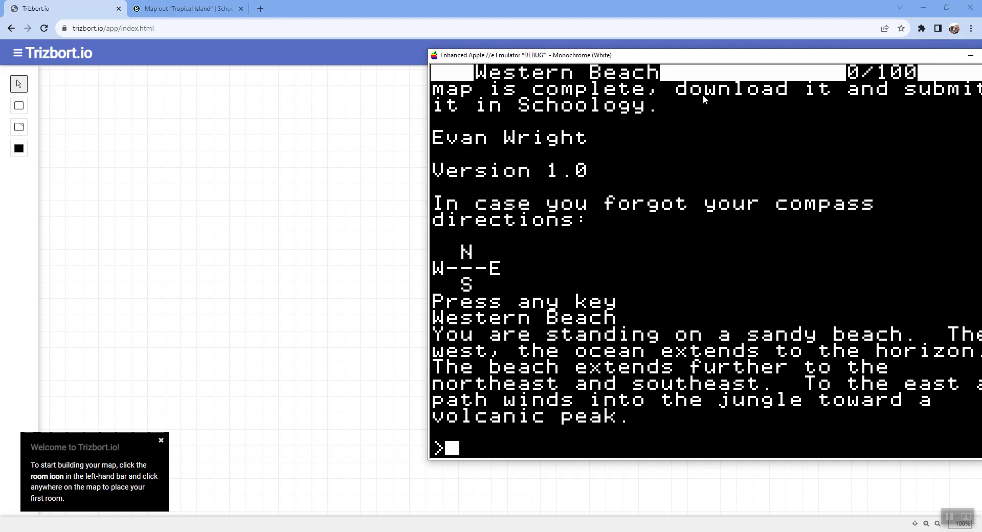
{"action": "left_click_drag", "start_coordinate": [723, 56], "coordinate": [622, 57]}
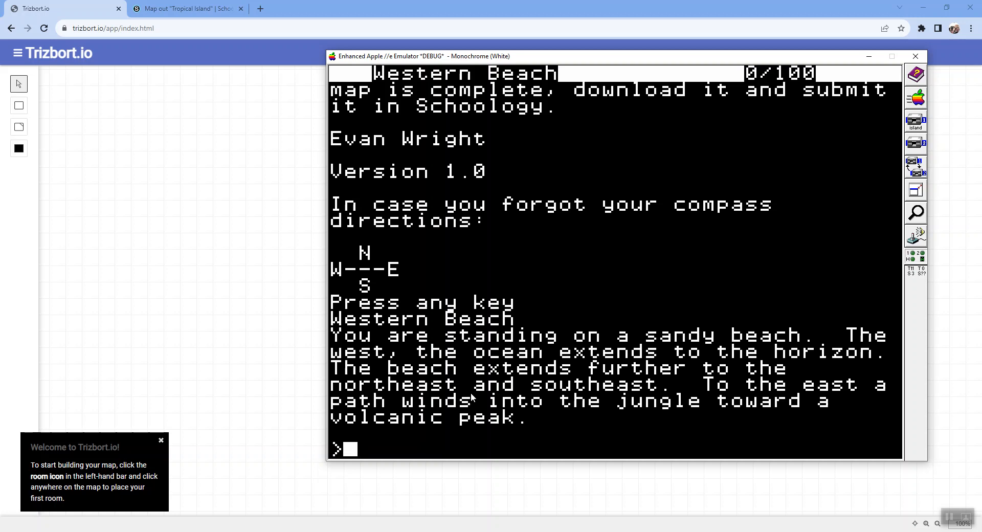
- Return to the Trizbort map, add a room on the left part of the canvas and name it "Western Beasch"
{"action": "left_click", "coordinate": [176, 256]}
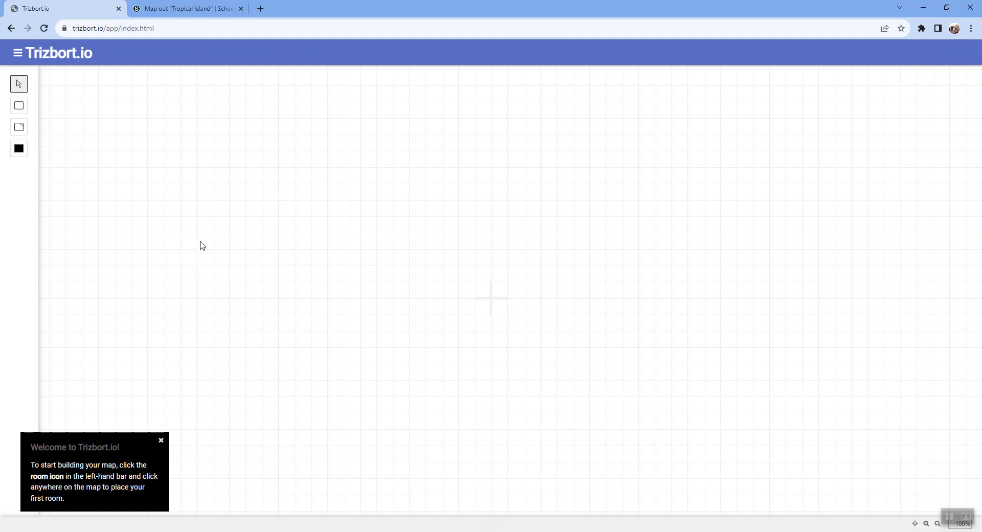
{"action": "double_click", "coordinate": [235, 284]}
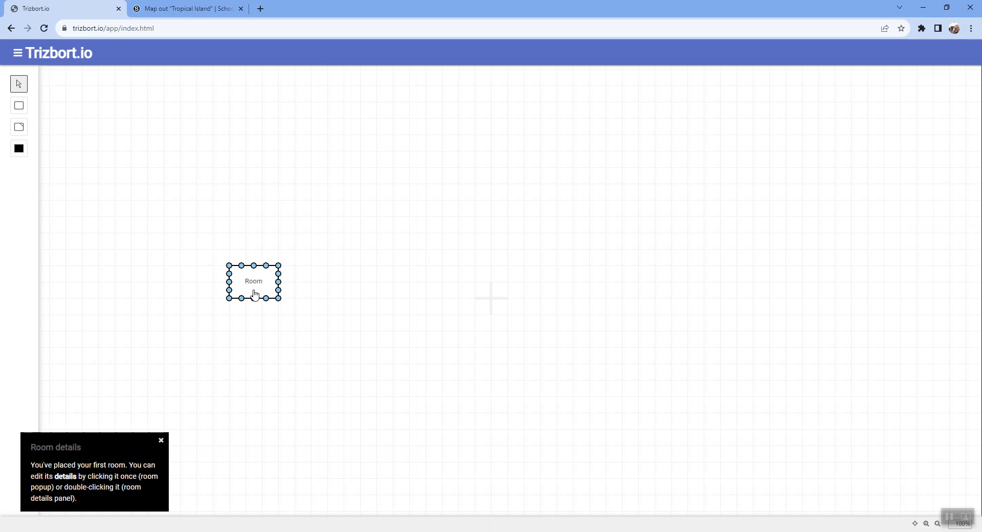
{"action": "double_click", "coordinate": [264, 293]}
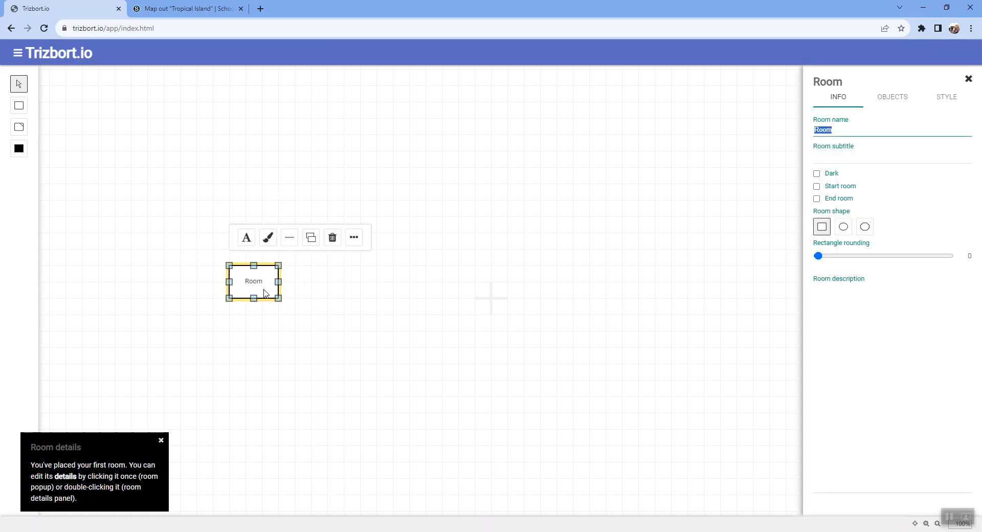
{"action": "left_click", "coordinate": [843, 129]}
{"action": "left_click_drag", "start_coordinate": [842, 129], "coordinate": [801, 134]}
{"action": "type", "text": "Westernn"}
{"action": "key", "text": "BackSpace"}
{"action": "key", "text": "BackSpace"}
{"action": "type", "text": "Beasch"}
{"action": "key", "text": "Escape"}
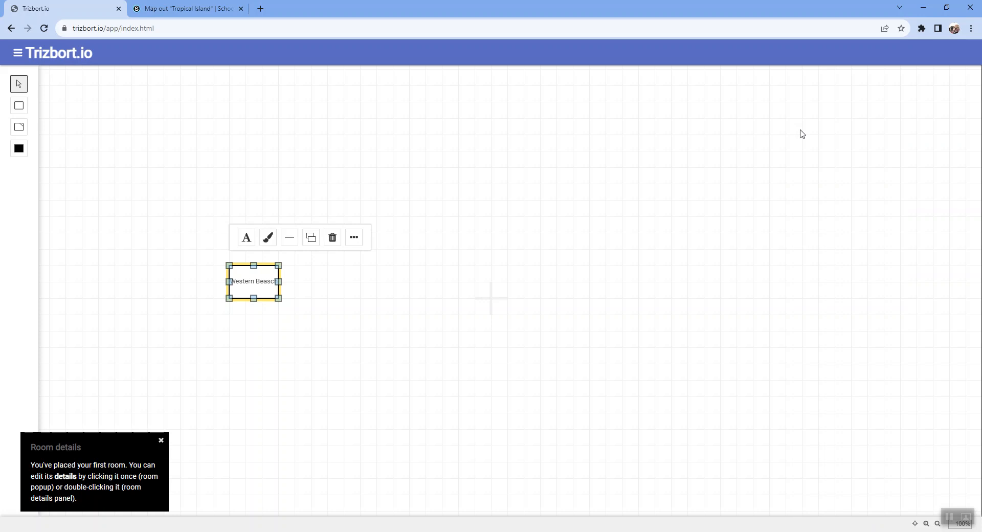
{"action": "left_click", "coordinate": [505, 257]}
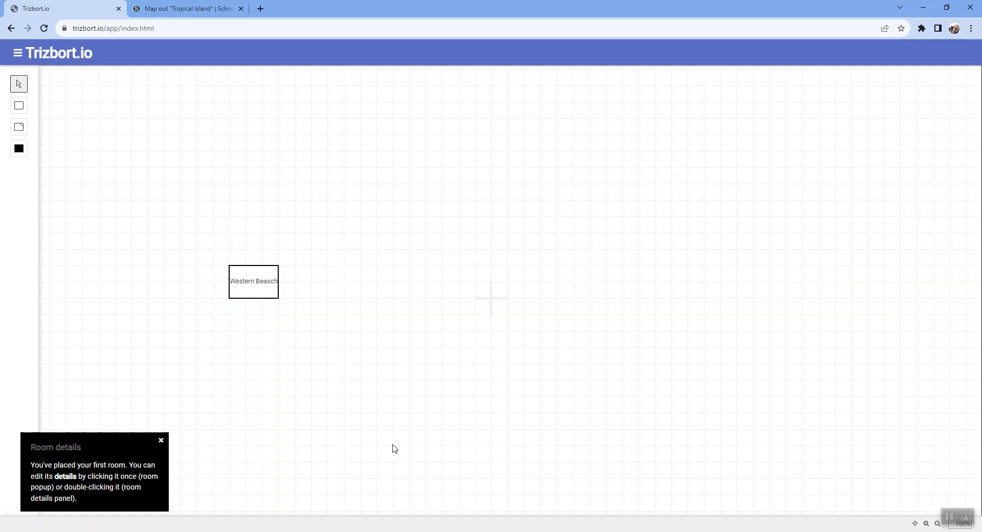
- Check the game's exits, then add three rooms in a column east of Western Beasch: northeast, east and southeast
{"action": "key", "text": "alt+Tab"}
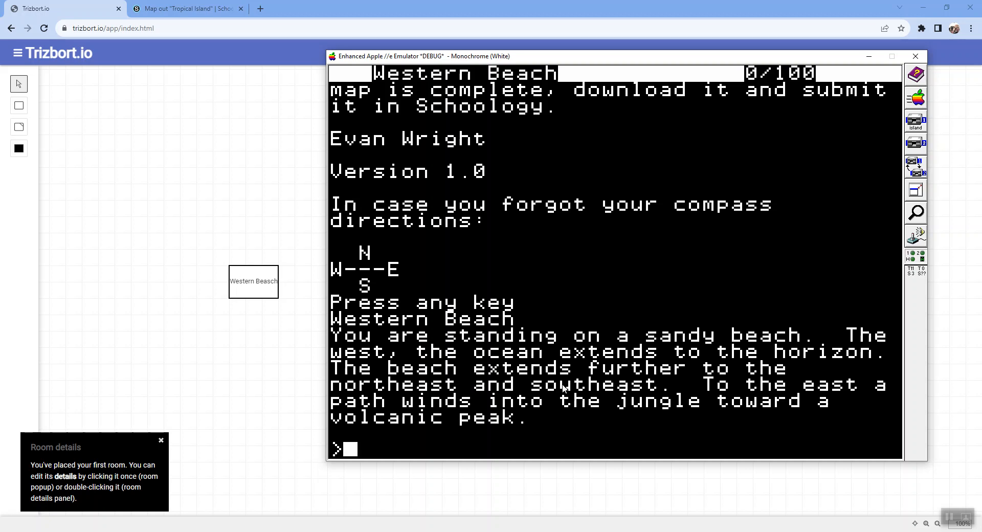
{"action": "left_click", "coordinate": [235, 320]}
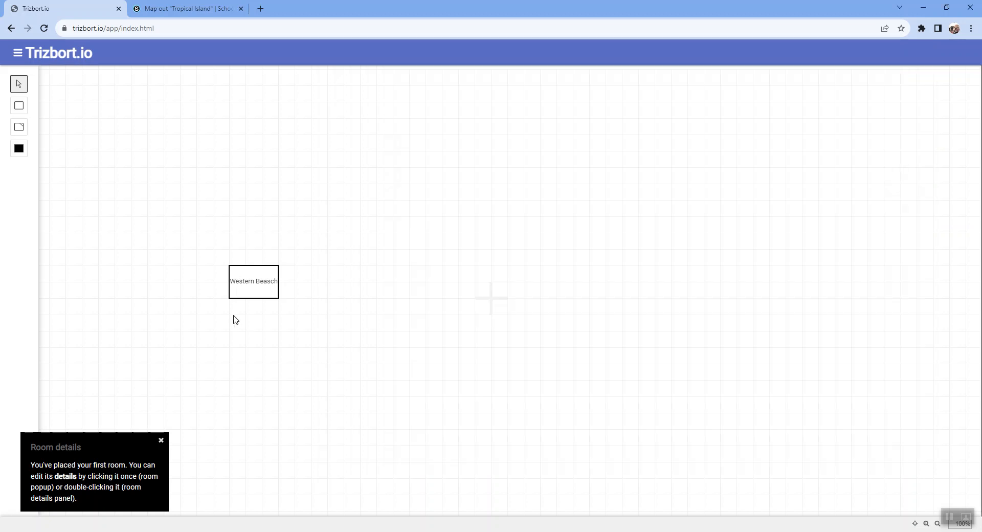
{"action": "double_click", "coordinate": [337, 223]}
{"action": "left_click", "coordinate": [315, 269]}
{"action": "key", "text": "r"}
{"action": "left_click_drag", "start_coordinate": [333, 292], "coordinate": [341, 282]}
{"action": "left_click", "coordinate": [343, 316]}
{"action": "key", "text": "r"}
{"action": "left_click_drag", "start_coordinate": [347, 340], "coordinate": [340, 344]}
{"action": "left_click", "coordinate": [393, 327]}
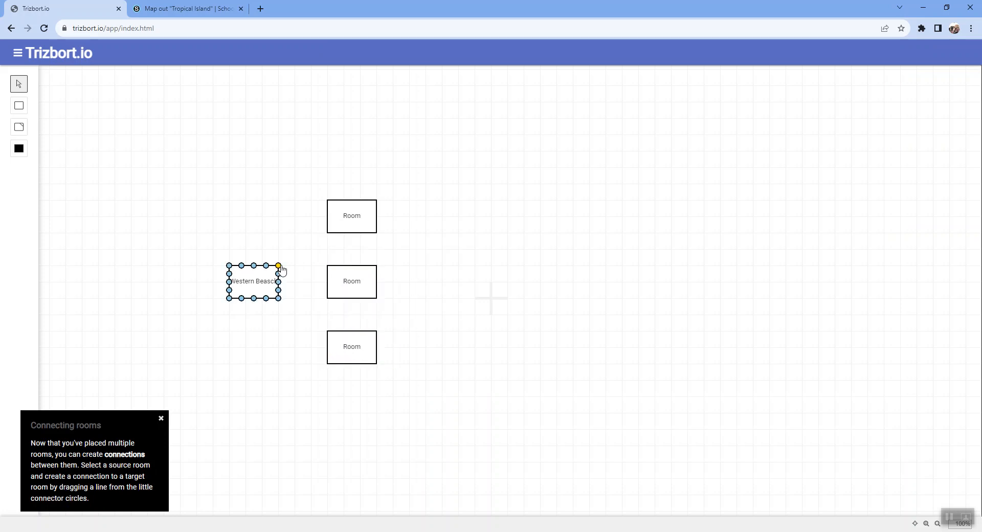
- Connect Western Beasch to the three unnamed rooms through its northeast, southeast and east connectors
{"action": "left_click_drag", "start_coordinate": [279, 266], "coordinate": [329, 240]}
{"action": "left_click", "coordinate": [360, 219]}
{"action": "left_click", "coordinate": [277, 300]}
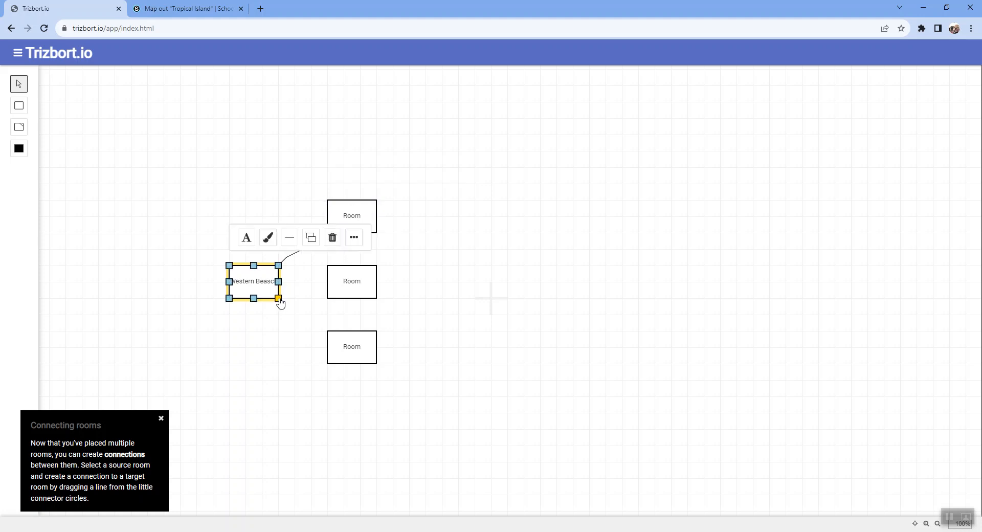
{"action": "left_click", "coordinate": [285, 323]}
{"action": "left_click_drag", "start_coordinate": [279, 299], "coordinate": [329, 336]}
{"action": "left_click", "coordinate": [305, 307]}
{"action": "left_click_drag", "start_coordinate": [278, 282], "coordinate": [330, 283]}
{"action": "left_click", "coordinate": [430, 305]}
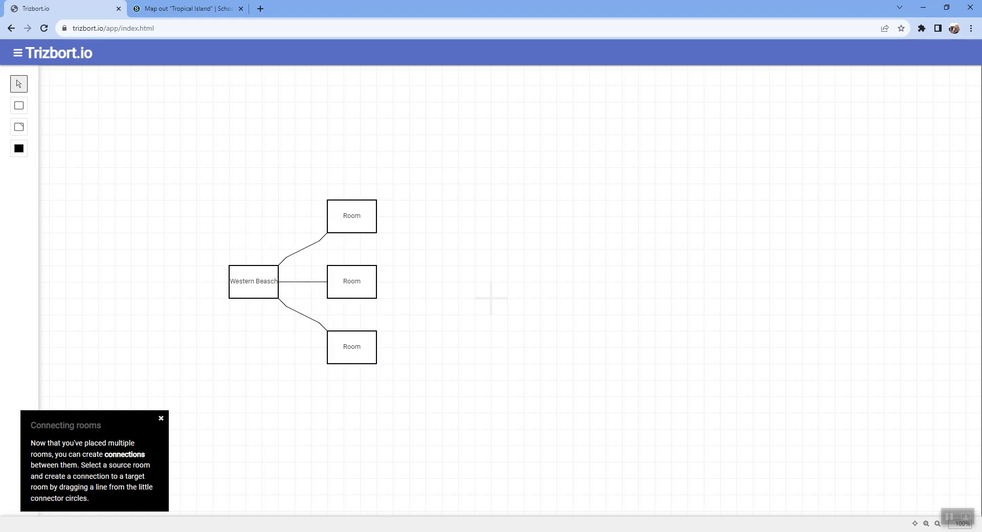
- Switch to the Apple //e emulator and try going north from Western Beach with the command N
{"action": "mouse_move", "coordinate": [435, 530]}
{"action": "left_click", "coordinate": [435, 529]}
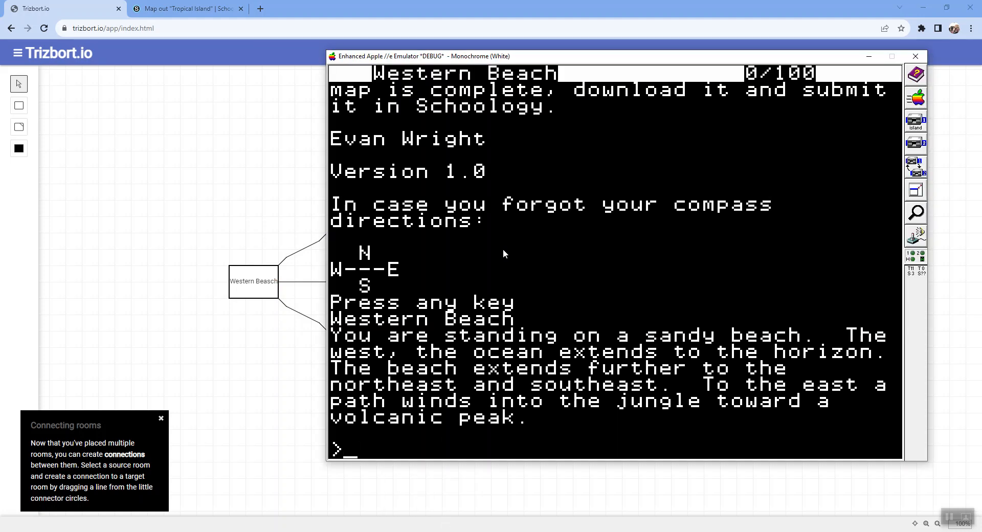
{"action": "type", "text": "N"}
{"action": "key", "text": "Return"}
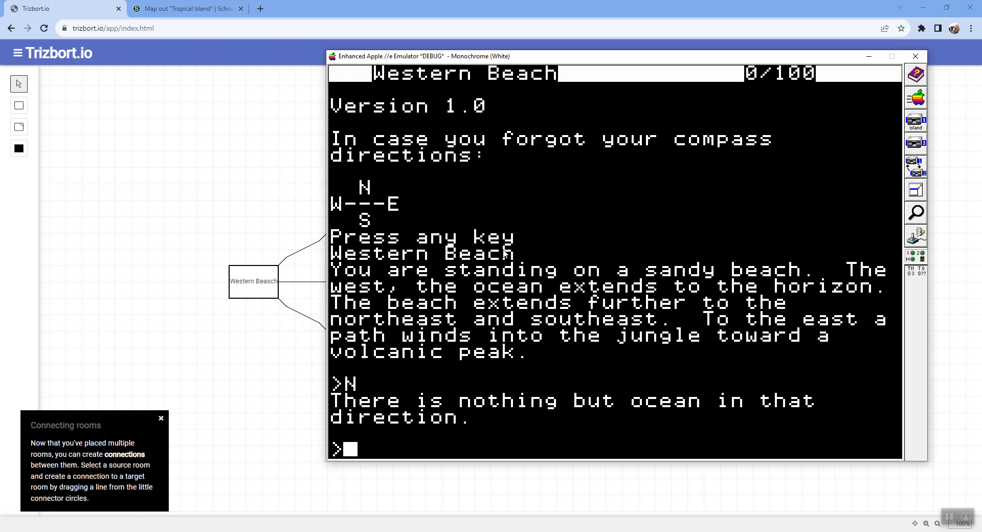
- Try going south, west and south again from Western Beach with the commands S, W and S
{"action": "type", "text": "S"}
{"action": "key", "text": "Return"}
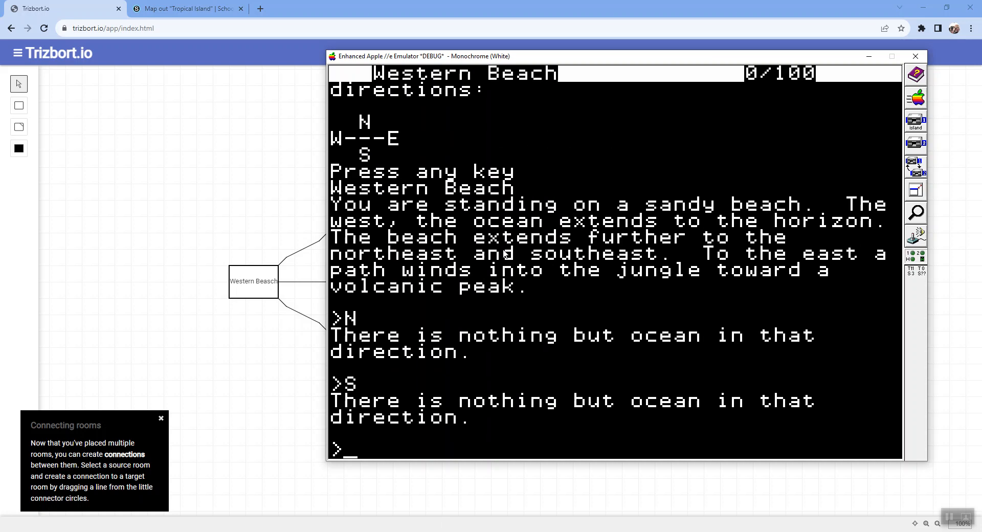
{"action": "type", "text": "W"}
{"action": "key", "text": "Return"}
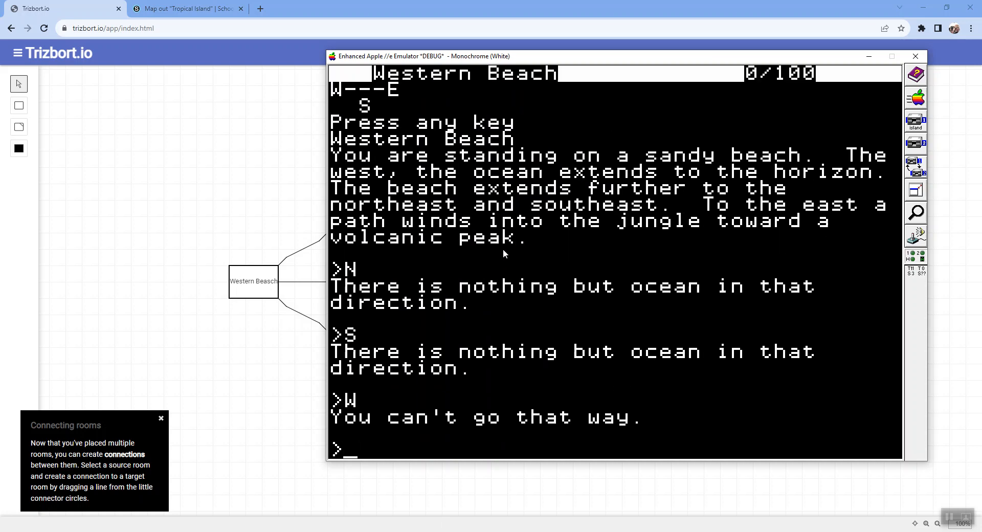
{"action": "type", "text": "S"}
{"action": "key", "text": "Return"}
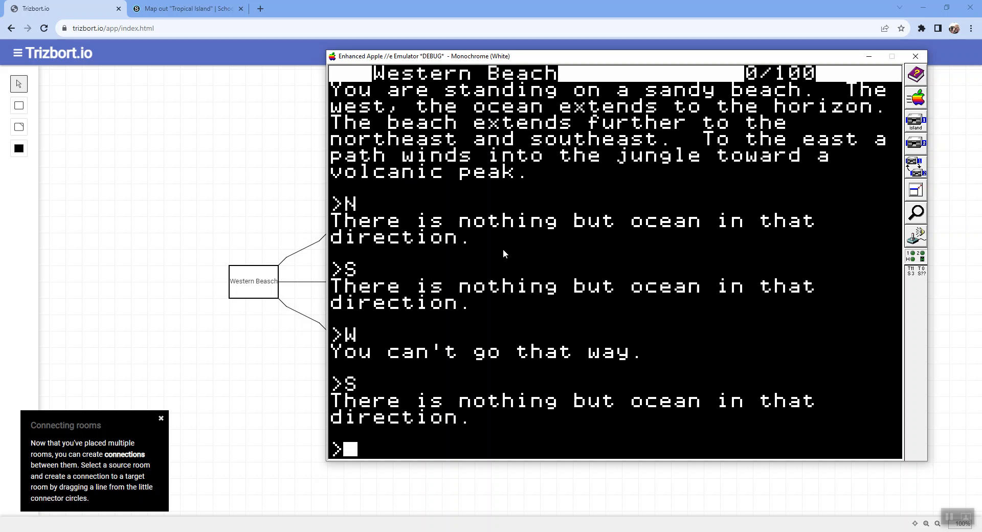
{"action": "type", "text": "NE"}
{"action": "key", "text": "BackSpace"}
{"action": "type", "text": "DOWN"}
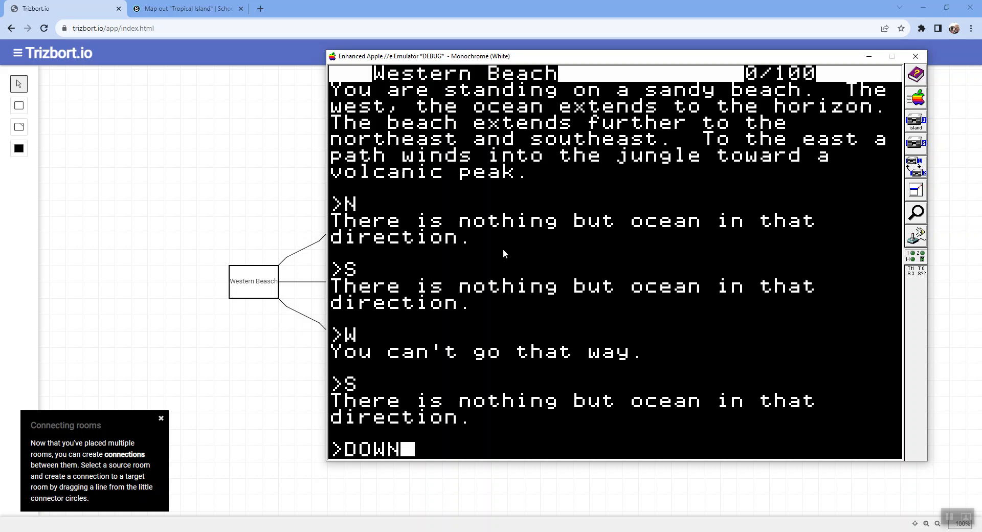
{"action": "key", "text": "BackSpace"}
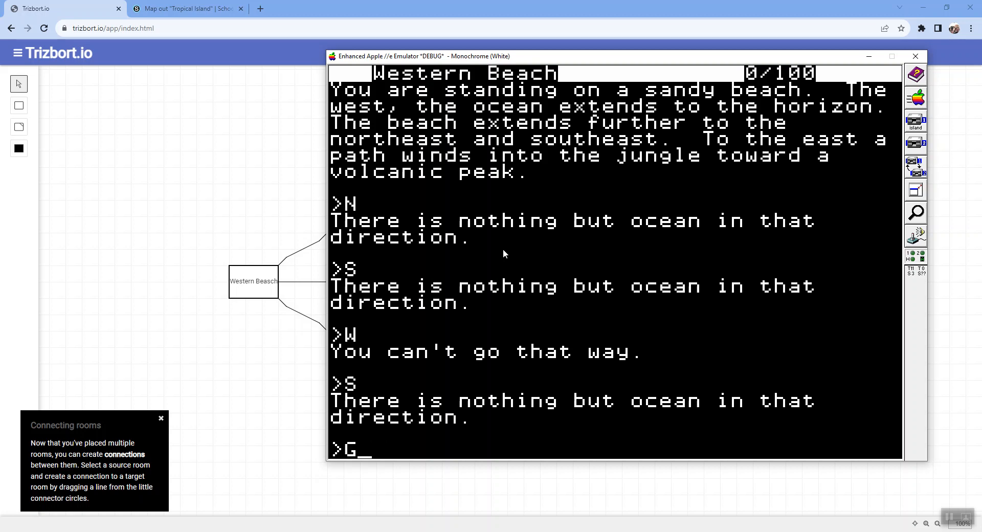
{"action": "type", "text": "GO NORTH"}
{"action": "key", "text": "BackSpace"}
{"action": "key", "text": "BackSpace"}
{"action": "key", "text": "BackSpace"}
{"action": "key", "text": "BackSpace"}
{"action": "key", "text": "BackSpace"}
{"action": "key", "text": "BackSpace"}
{"action": "key", "text": "BackSpace"}
{"action": "key", "text": "BackSpace"}
{"action": "type", "text": "N"}
- Move the emulator window off the map, view the northeast room's properties in Trizbort, and return to the emulator
{"action": "left_click_drag", "start_coordinate": [408, 64], "coordinate": [520, 69]}
{"action": "left_click", "coordinate": [341, 218]}
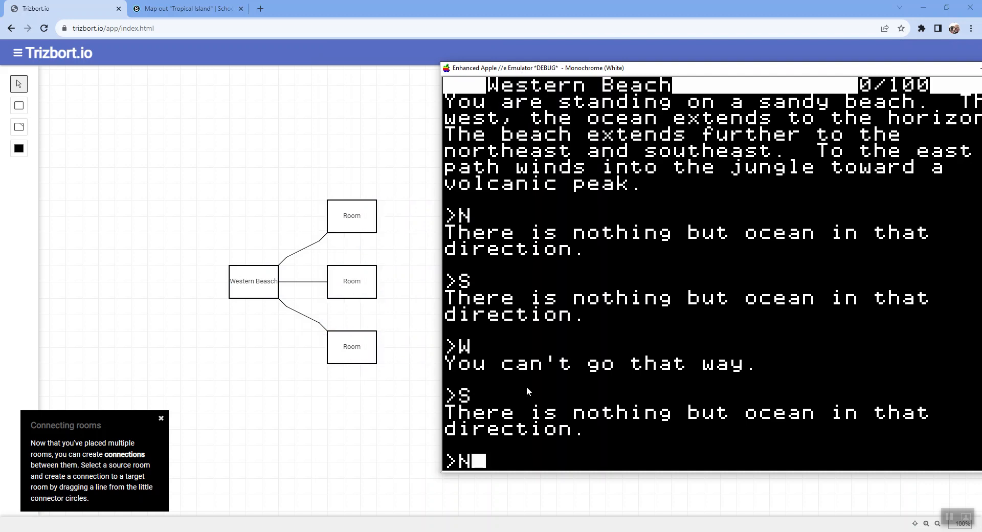
{"action": "double_click", "coordinate": [352, 216]}
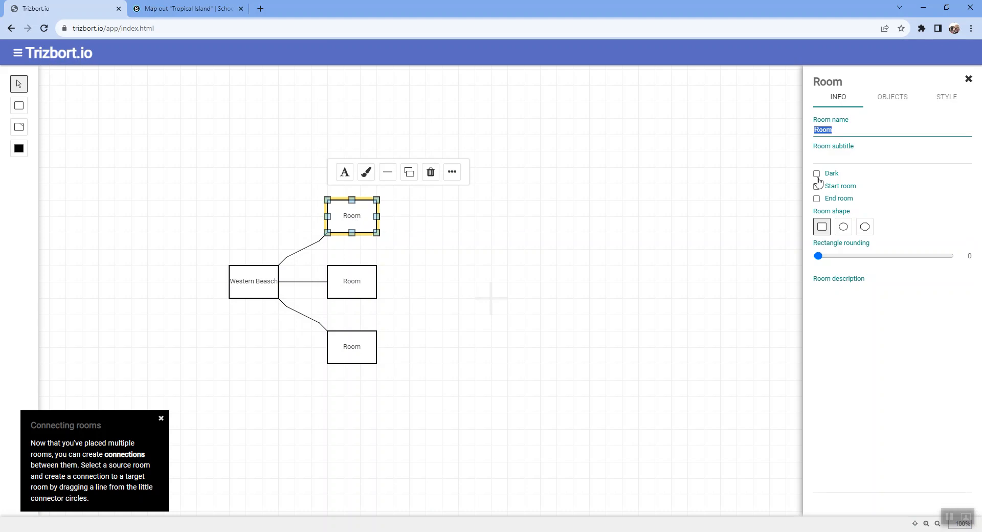
{"action": "left_click", "coordinate": [844, 131]}
{"action": "key", "text": "alt+Tab"}
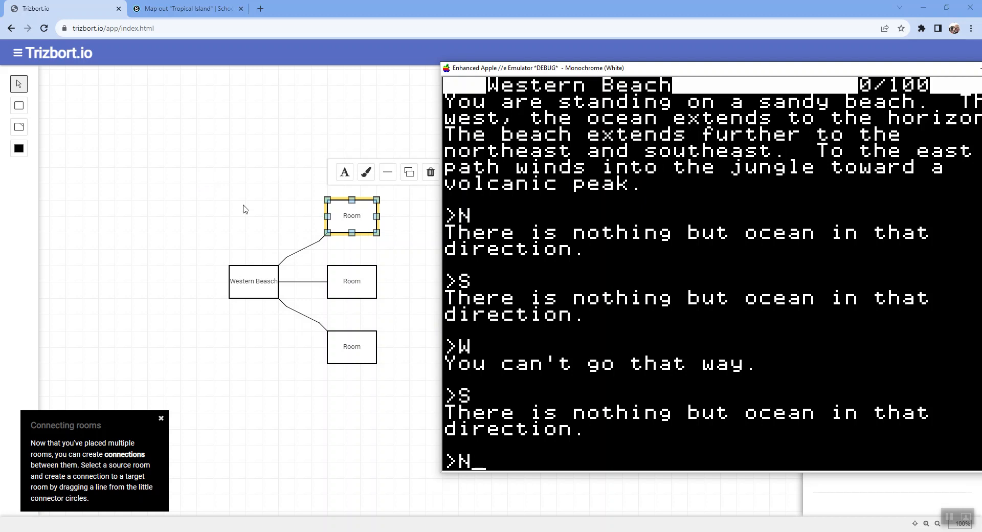
- Switch to the Trizbort map, inspect the northeast and east rooms, and view the northeast room's name and shape properties
{"action": "left_click", "coordinate": [352, 219]}
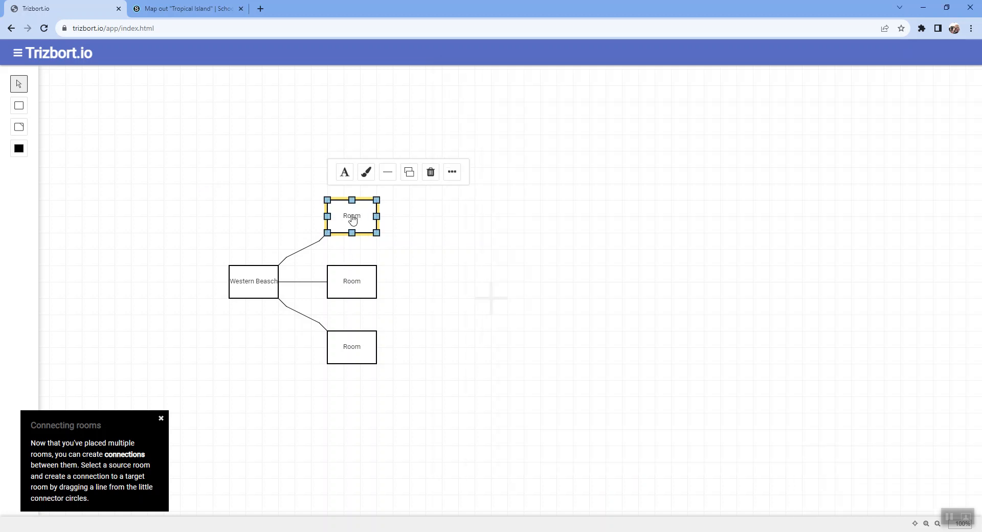
{"action": "left_click", "coordinate": [352, 285]}
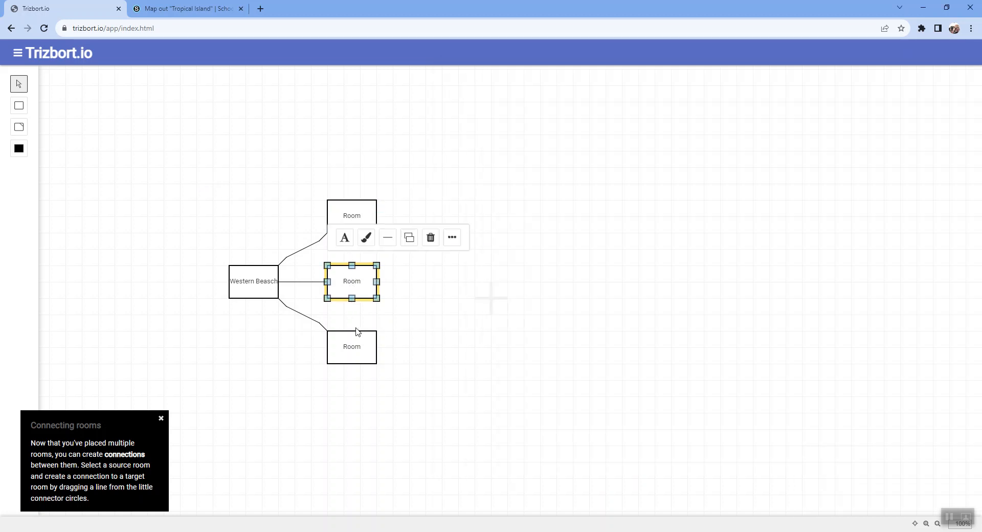
{"action": "left_click", "coordinate": [524, 275]}
{"action": "double_click", "coordinate": [491, 280]}
{"action": "key", "text": "Delete"}
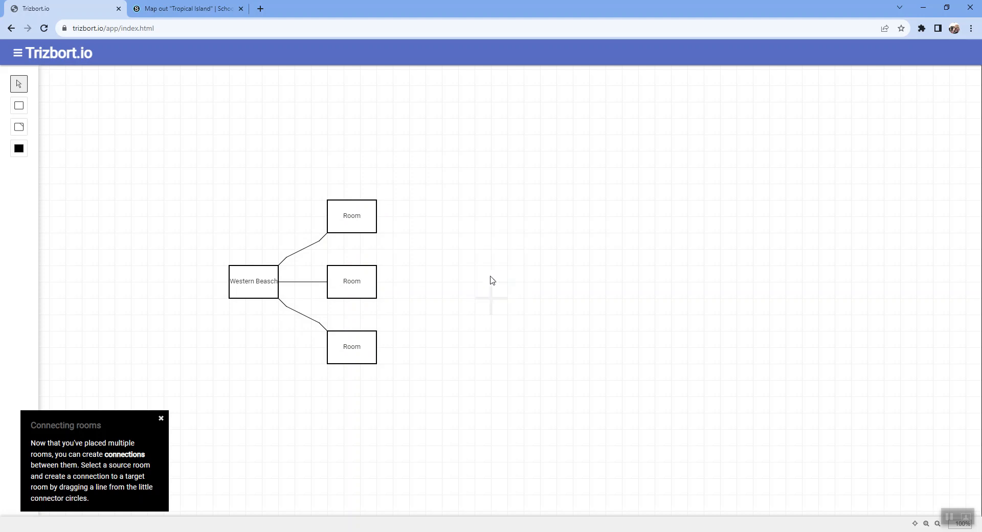
{"action": "double_click", "coordinate": [358, 210]}
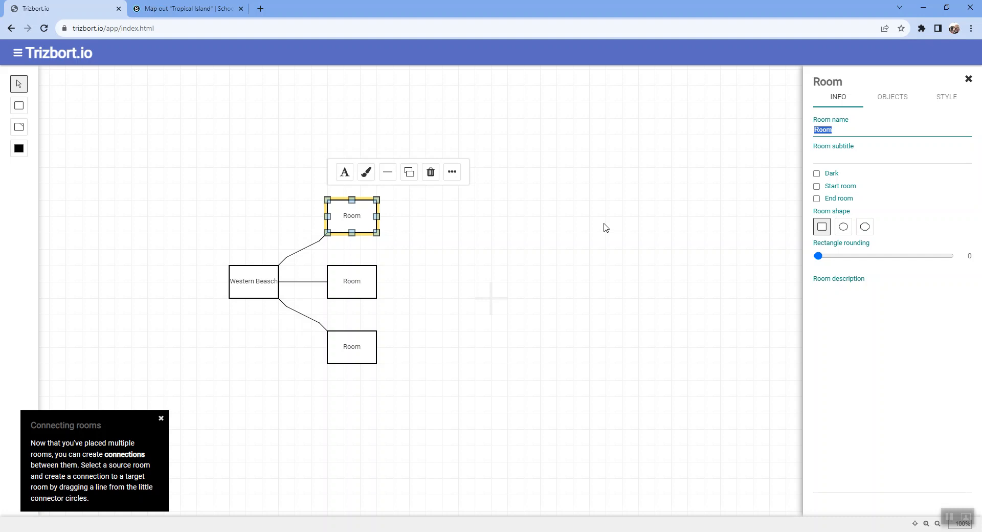
{"action": "left_click", "coordinate": [516, 256]}
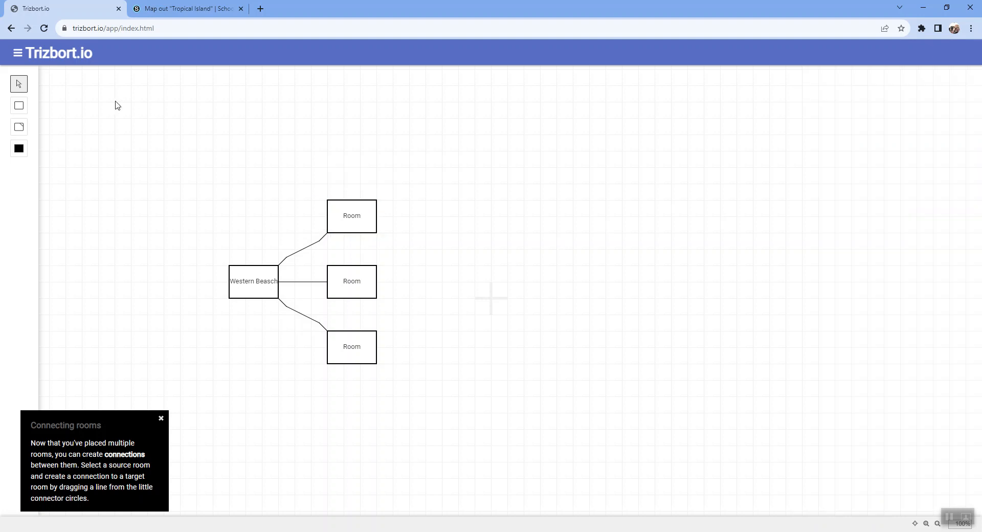
- Export the Trizbort map as an image
{"action": "left_click", "coordinate": [17, 57]}
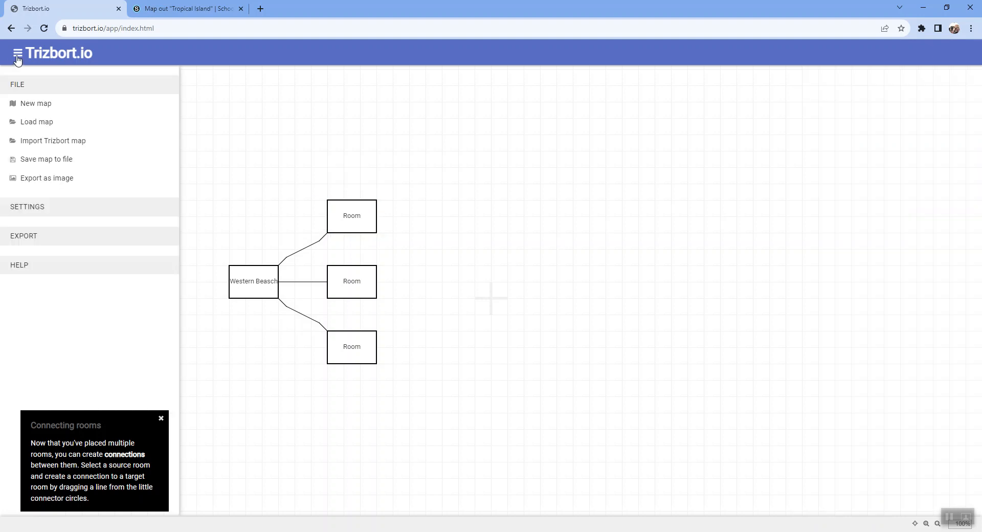
{"action": "left_click", "coordinate": [62, 179]}
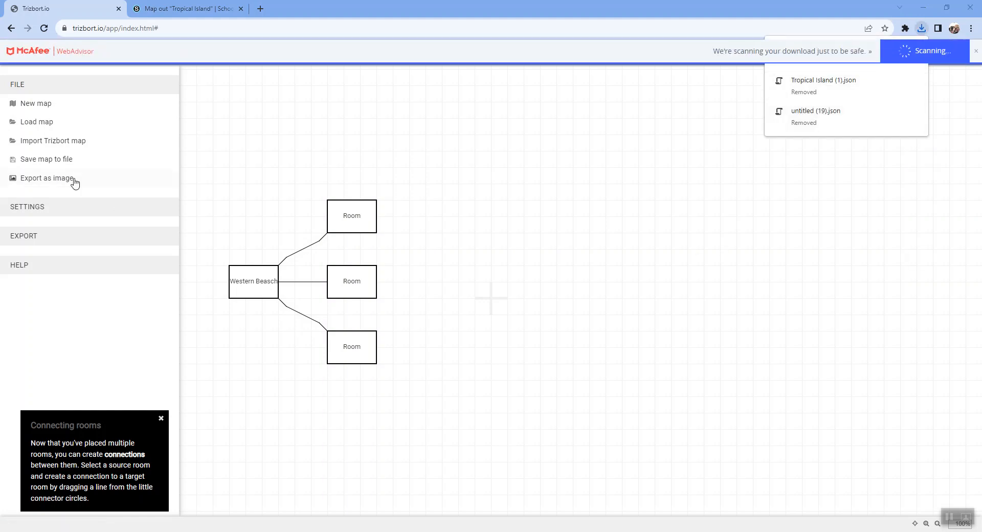
{"action": "left_click", "coordinate": [58, 185]}
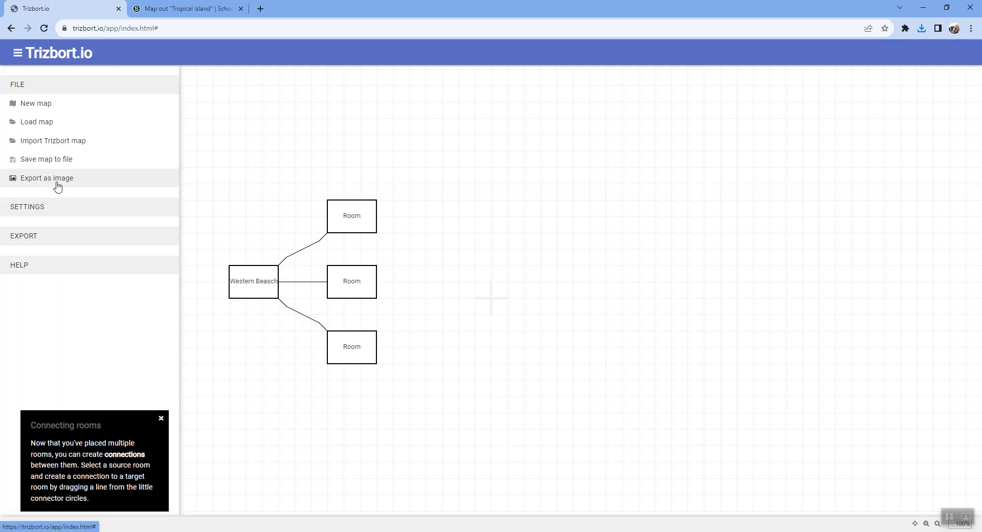
- Review the "Map out 'Tropical Island'" assignment's submission instructions in Schoology and return to the Trizbort map
{"action": "mouse_move", "coordinate": [170, 15]}
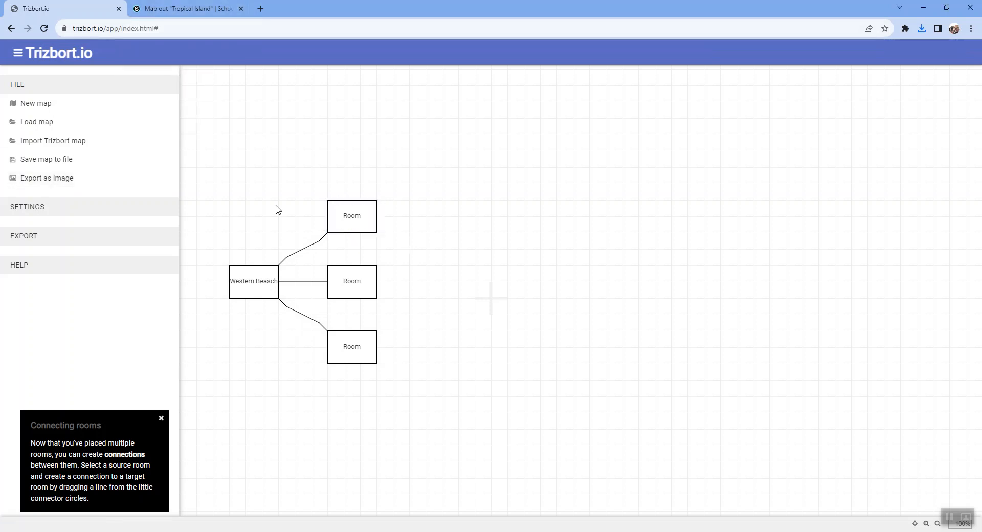
{"action": "left_click", "coordinate": [145, 15]}
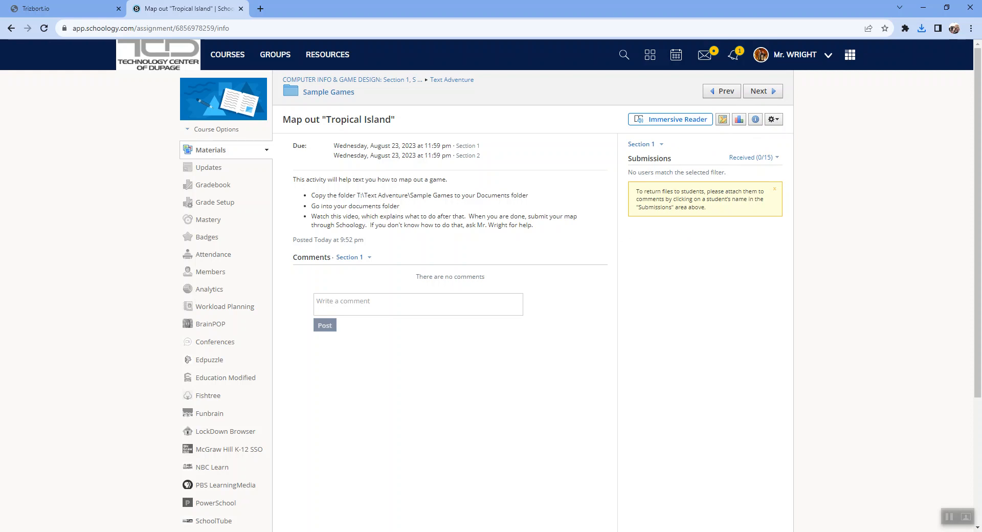
{"action": "key", "text": "ctrl+Tab"}
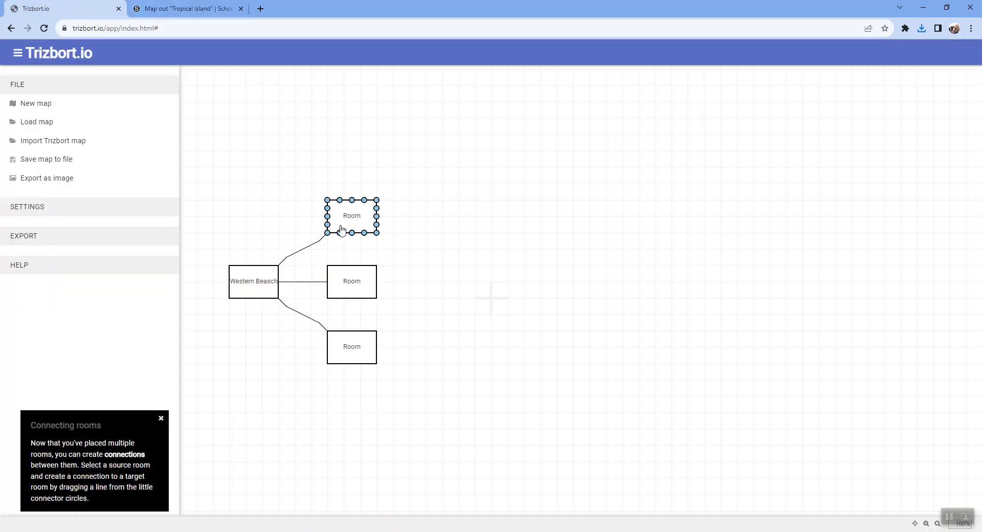